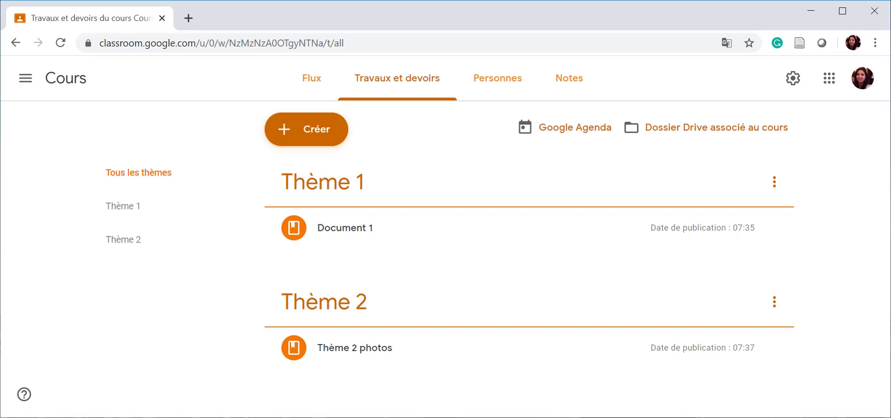
Create a new Question for the course and set its answer type to Choix multiples
left_click(301, 129)
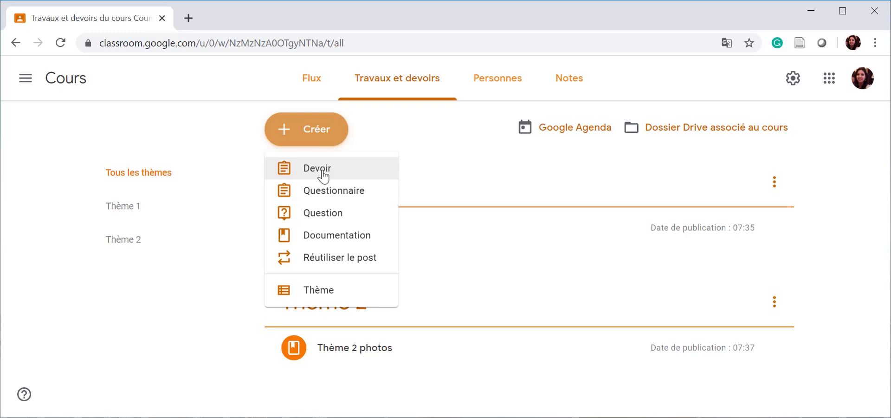
left_click(315, 218)
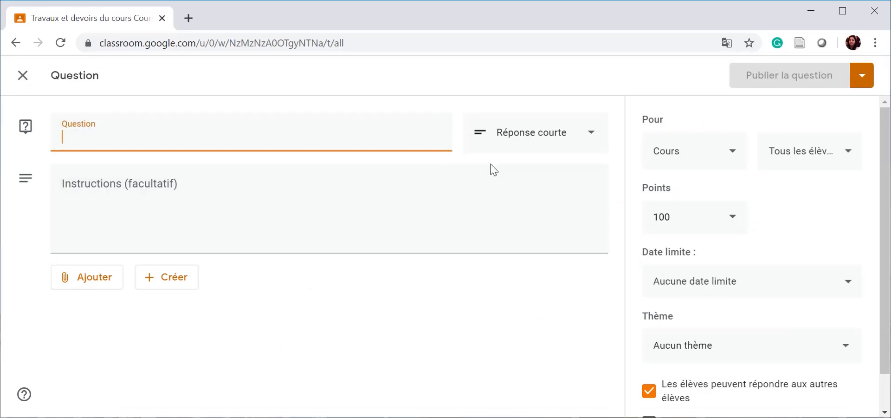
left_click(530, 143)
left_click(531, 165)
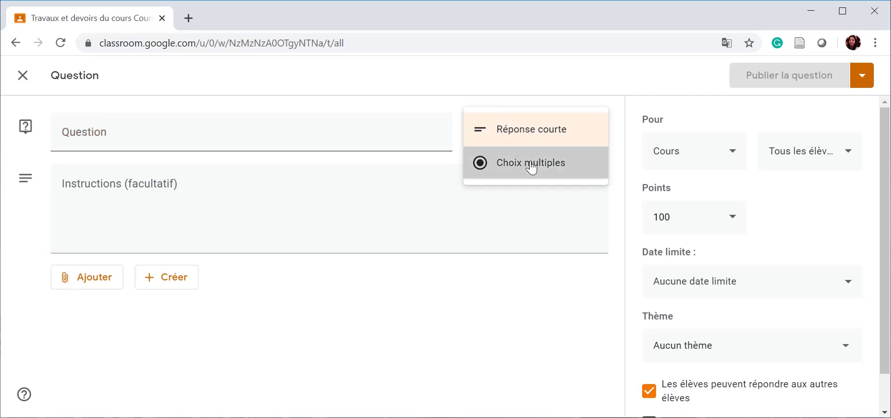
left_click(550, 133)
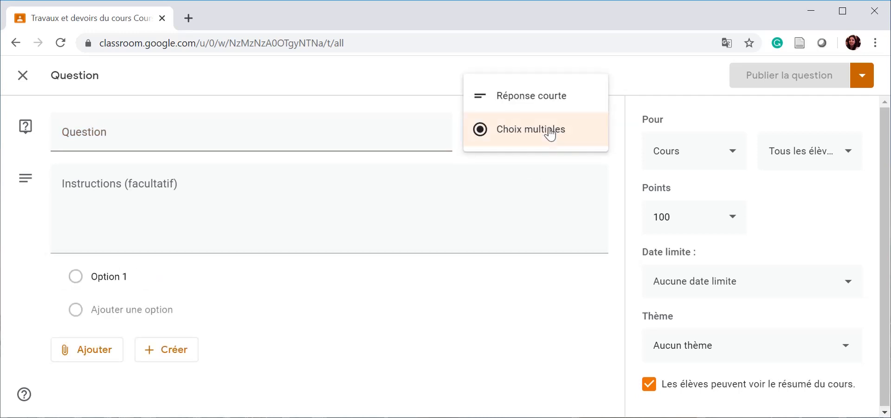
left_click(551, 135)
Enter the question text "L'UTM propose une formation pour l'enseignement à ditance", correcting the spelling of "formation"
left_click(338, 143)
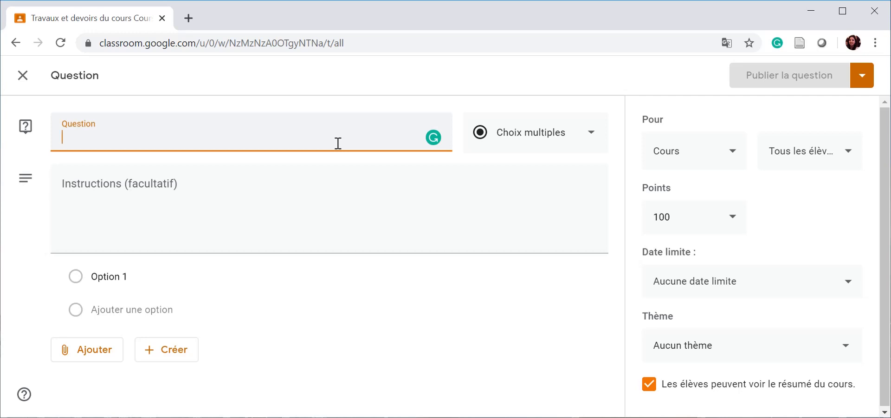
type("L'UT")
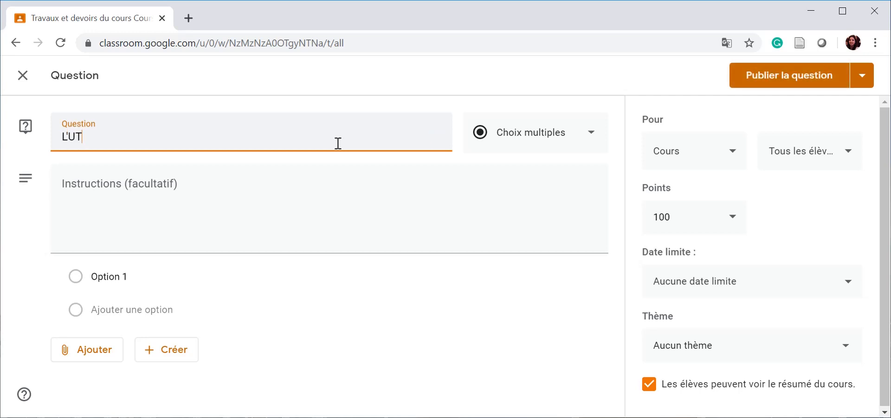
type("M propose un")
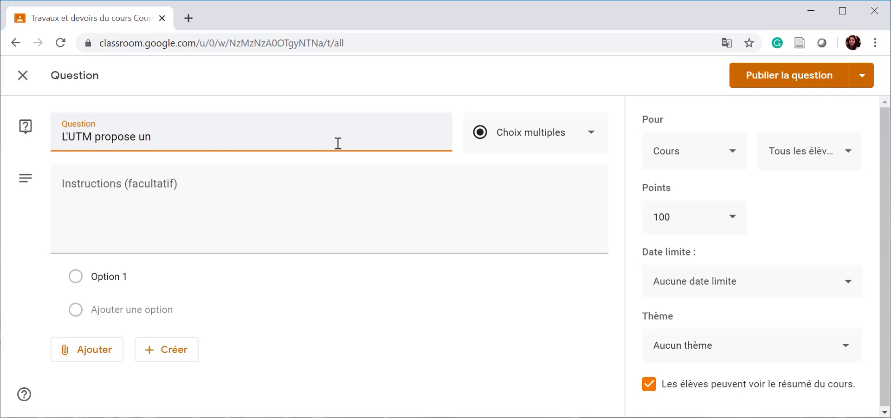
type("e fromation pou")
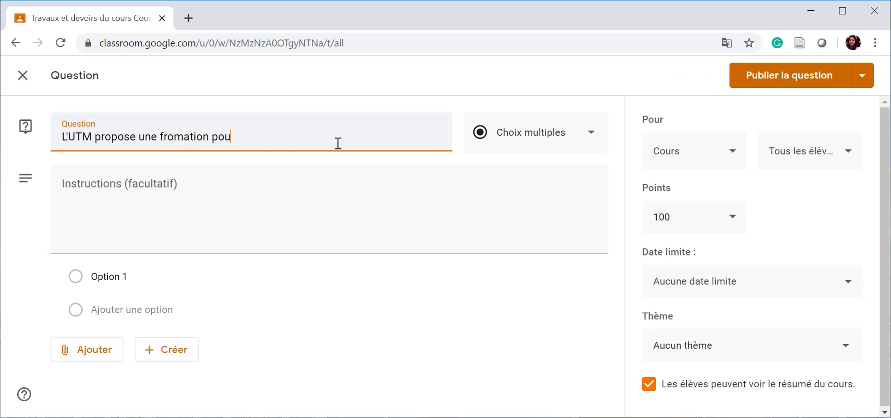
type("r l'ens")
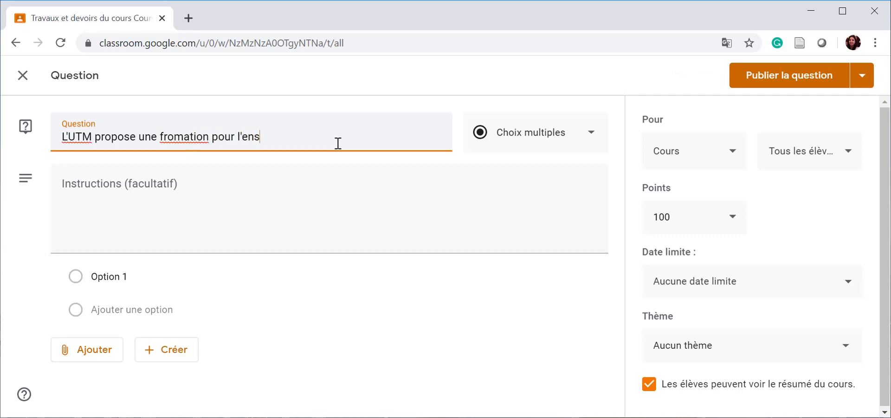
type("eignement à dita")
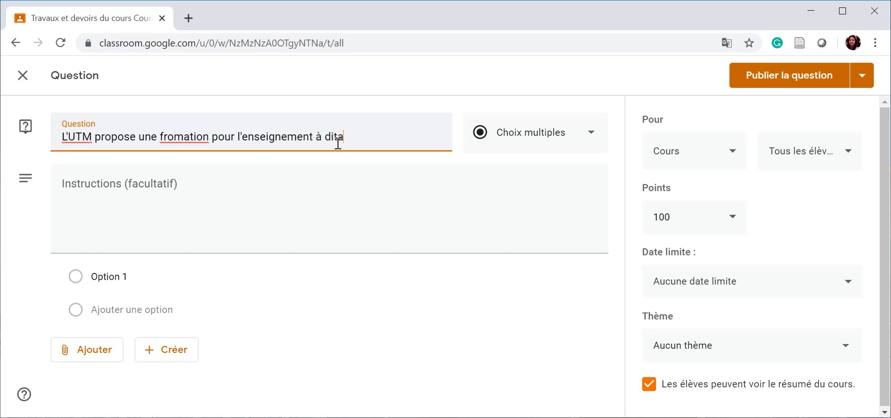
type("nce")
right_click(186, 137)
left_click(201, 146)
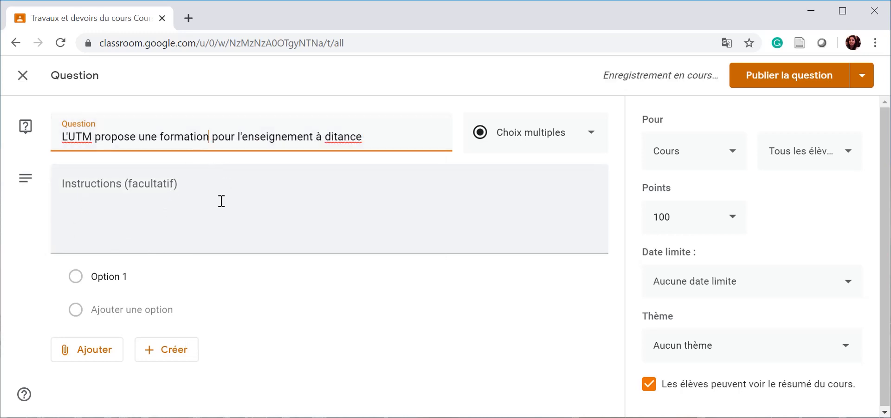
Define two answer options for the question, "Oui" and "Non"
left_click(193, 279)
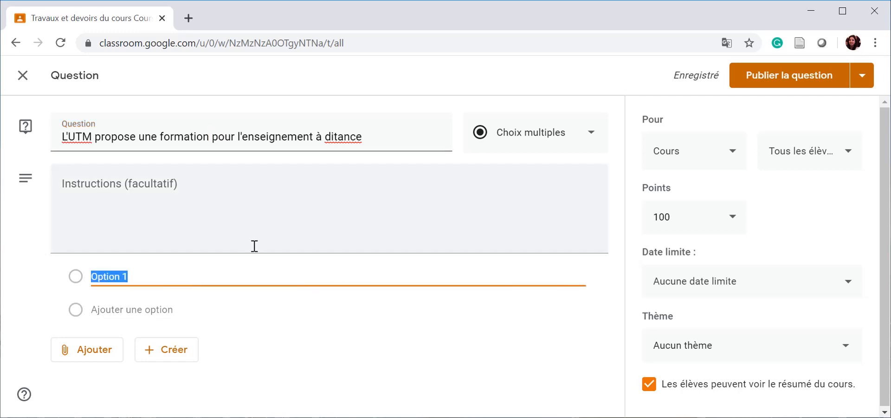
type("Oui")
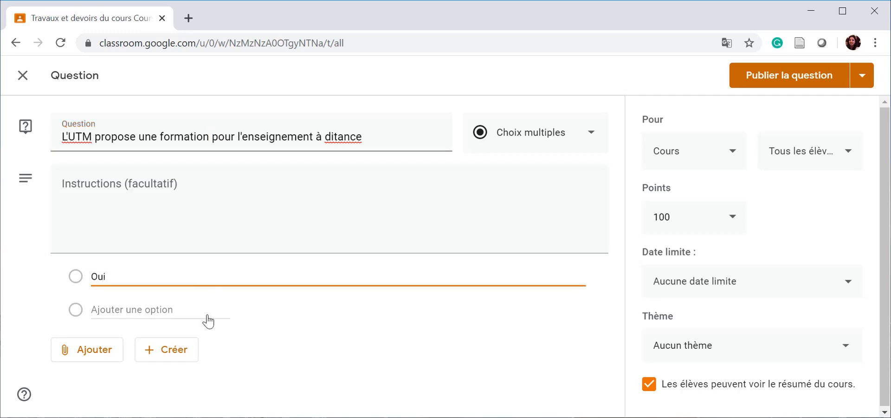
left_click(207, 315)
type("Non")
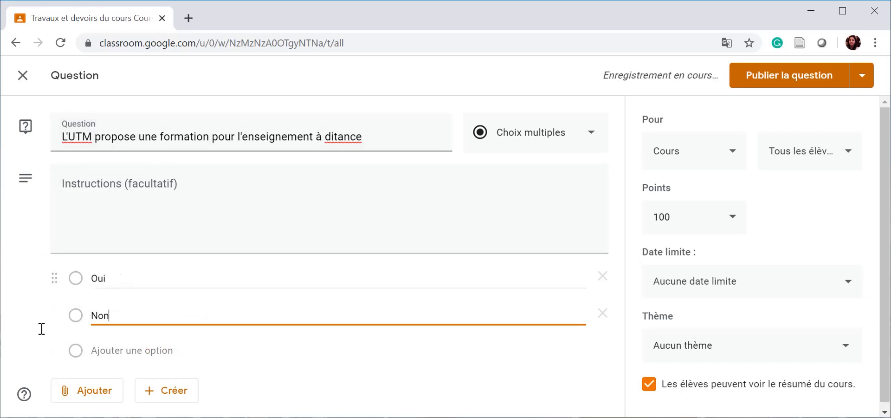
scroll(88, 371, "down", 1)
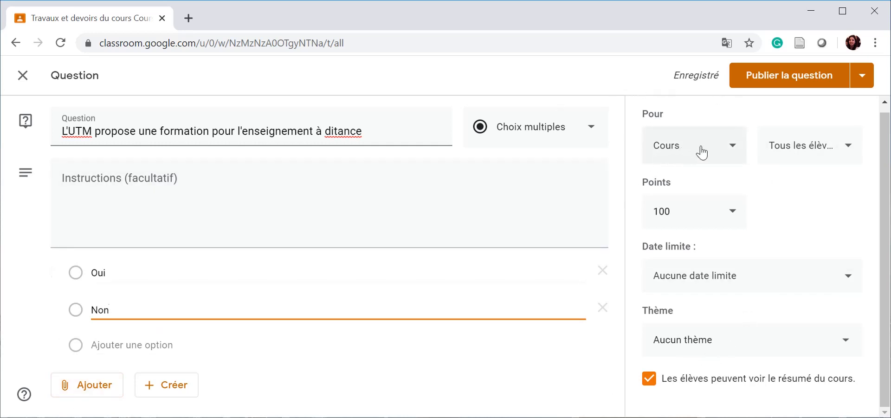
Check which students are assigned the question and set its points to Pas de note
left_click(801, 152)
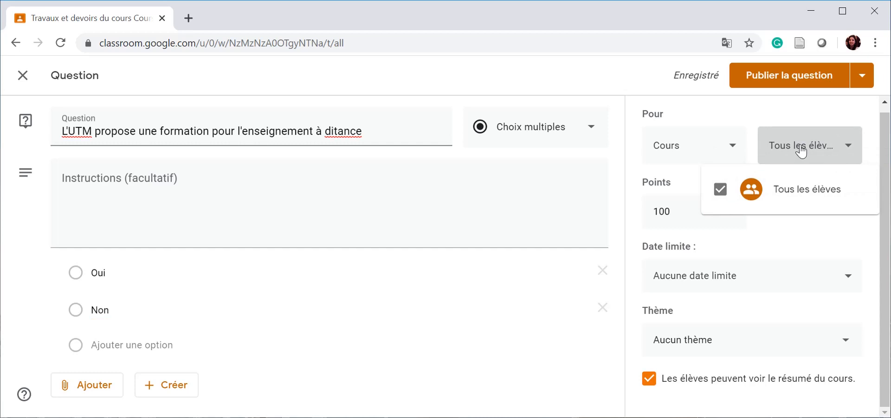
left_click(682, 214)
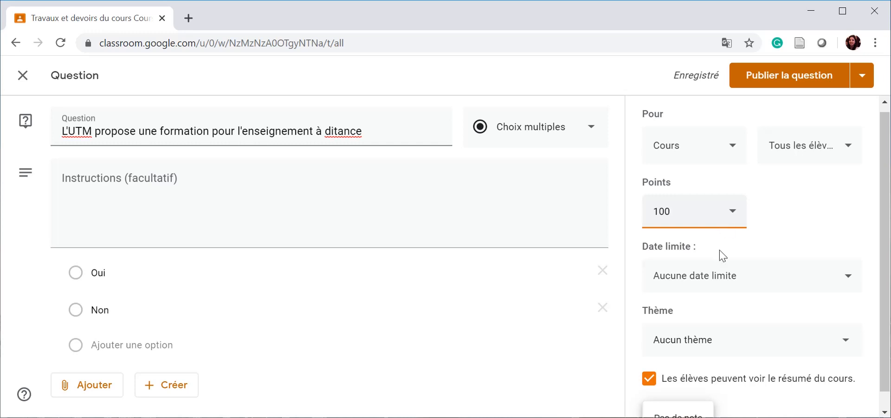
left_click(684, 411)
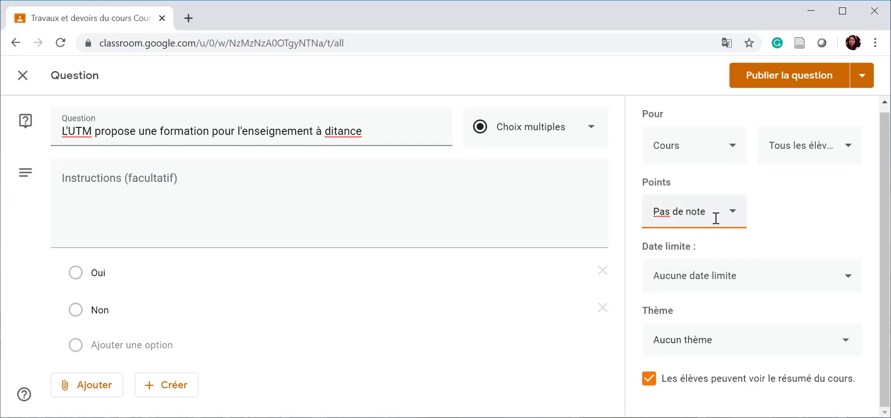
Replace the question's points setting with 20
key("BackSpace")
key("BackSpace")
key("BackSpace")
key("BackSpace")
key("BackSpace")
type("n")
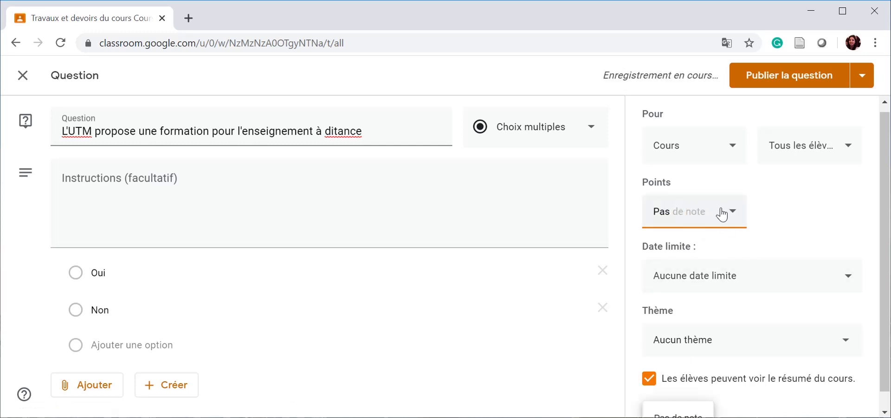
key("BackSpace")
key("BackSpace")
key("BackSpace")
key("BackSpace")
key("BackSpace")
key("BackSpace")
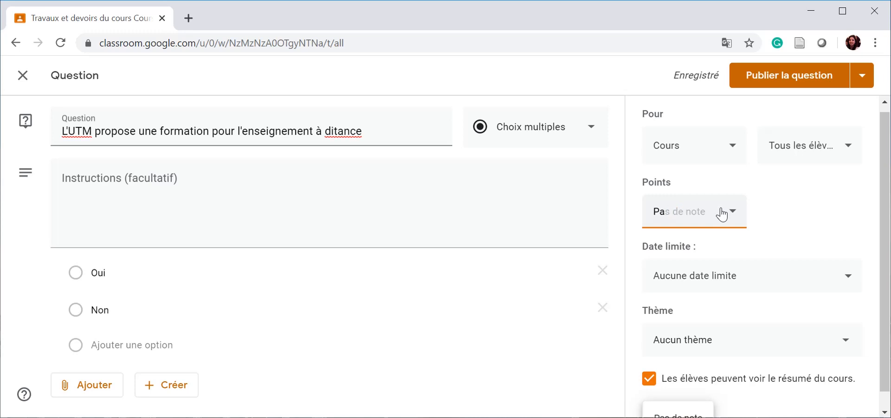
type("3")
key("BackSpace")
type("20")
left_click(786, 229)
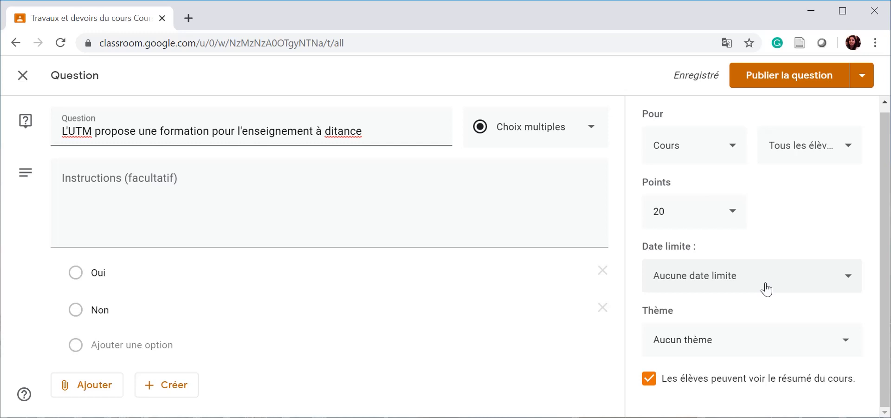
Set the question's due date to 31 mars 2020 and assign it to Thème 1
left_click(766, 290)
left_click(706, 334)
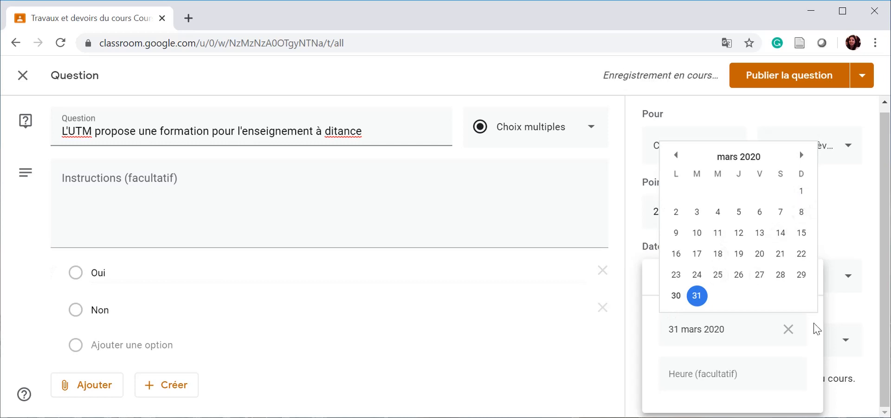
left_click(857, 312)
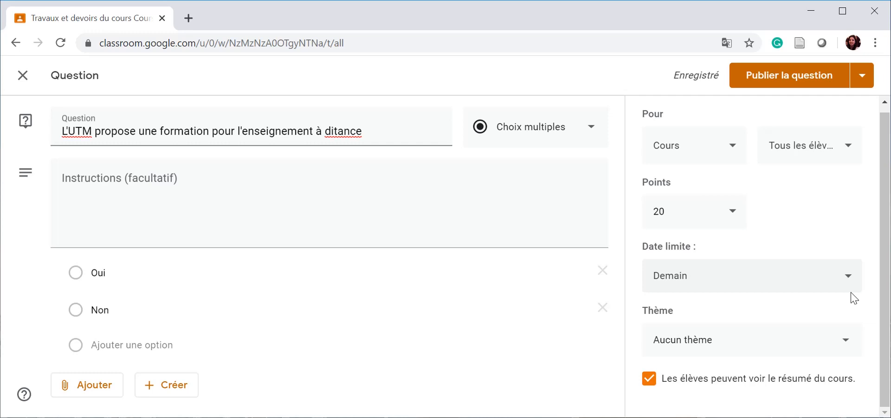
left_click(752, 344)
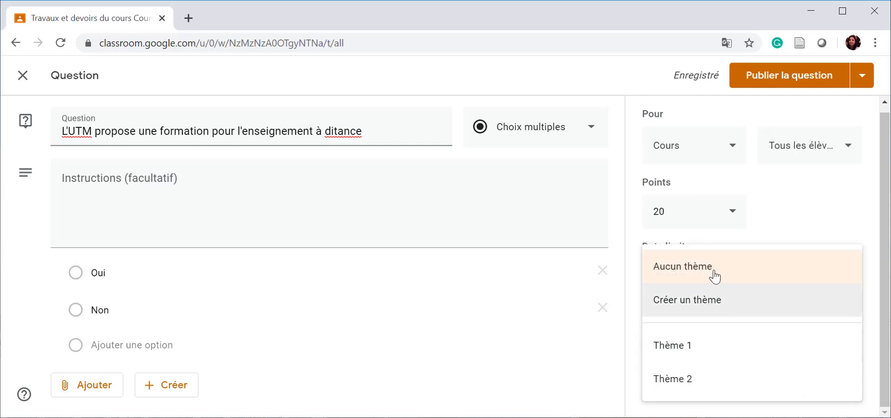
left_click(693, 352)
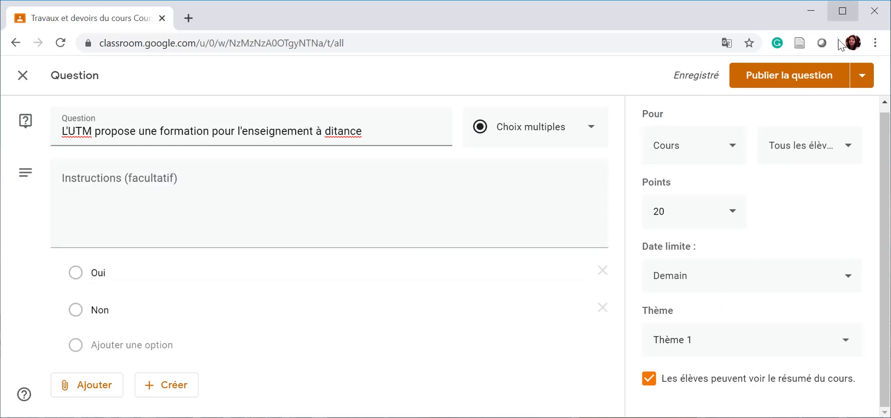
Examine the date and time settings for scheduling the question's publication
left_click(860, 76)
left_click(822, 108)
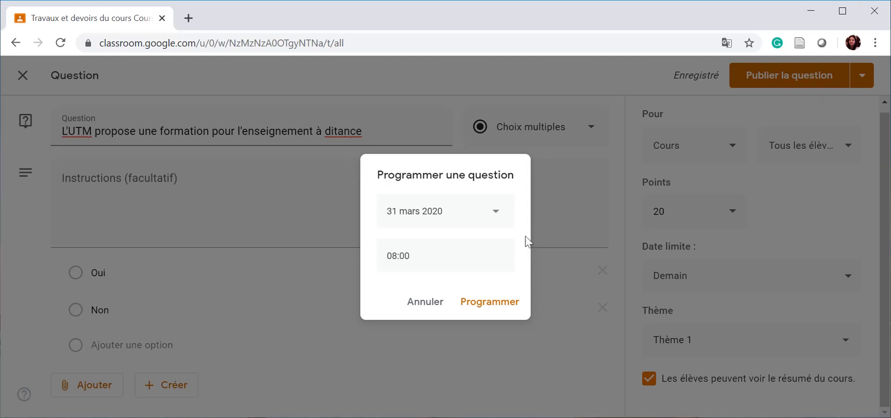
left_click(421, 307)
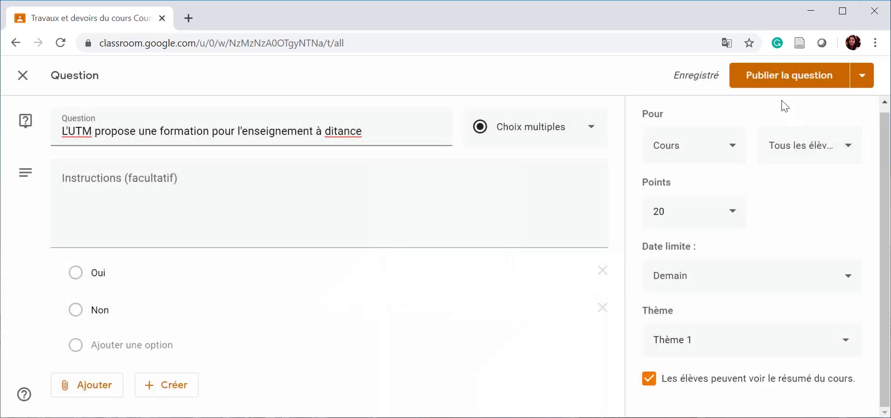
Publish the question immediately and move Document 1 above it within Thème 1
left_click(781, 88)
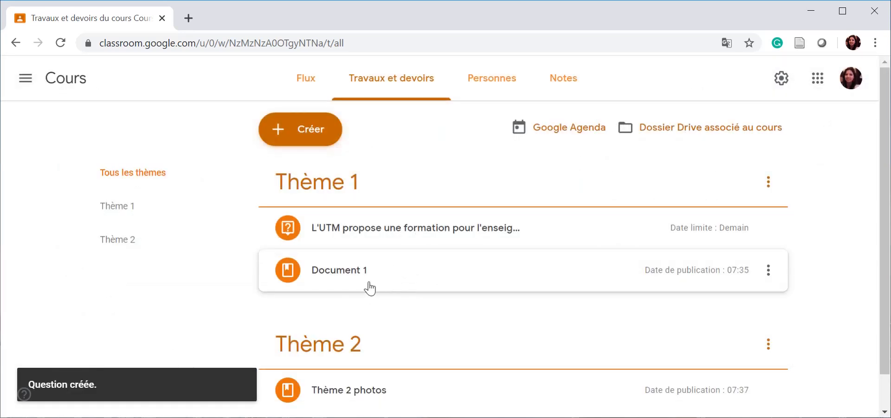
left_click_drag(312, 274, 308, 227)
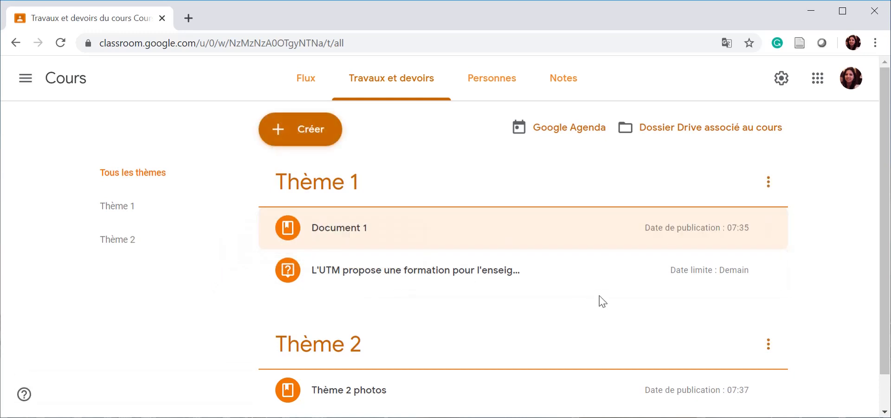
Edit the published question in Thème 1, correcting "ditance" to "distance" in its text, and save it
left_click(513, 284)
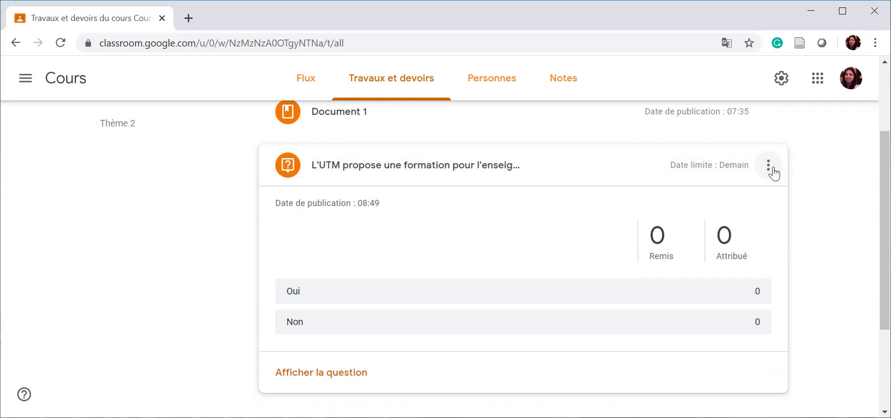
left_click(768, 165)
left_click(732, 197)
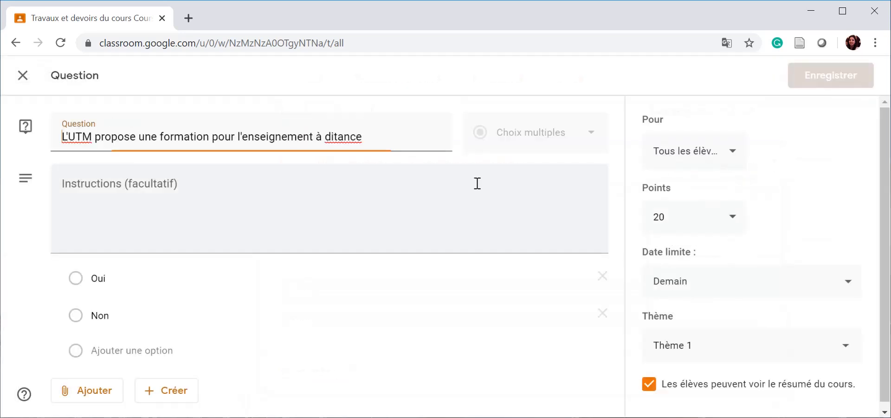
right_click(353, 134)
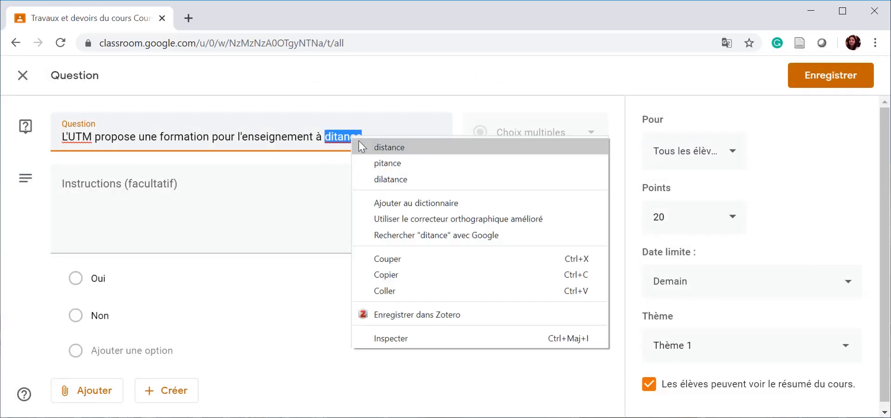
left_click(365, 146)
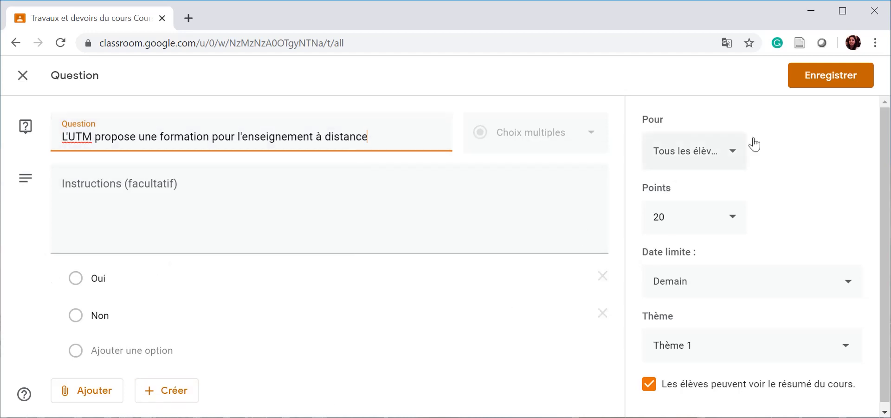
left_click(800, 85)
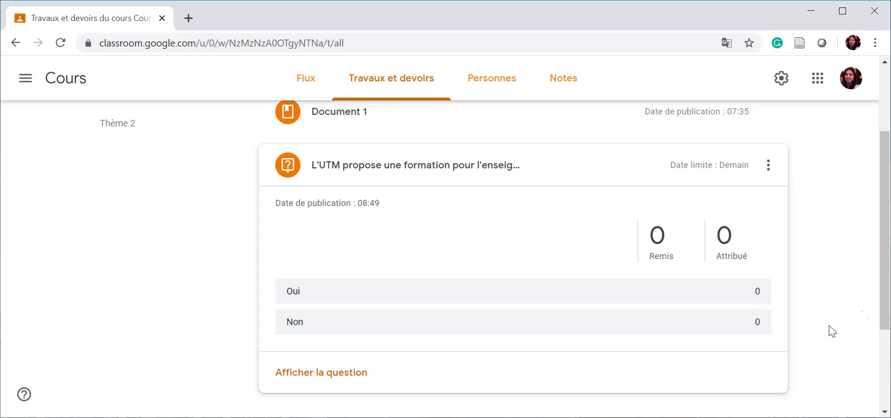
View the student responses page of the published question, return to the coursework page and look over its themes
left_click(359, 373)
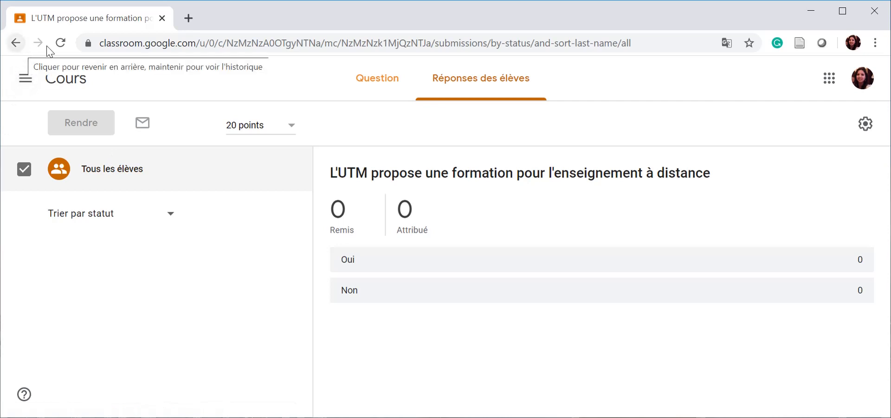
left_click(15, 42)
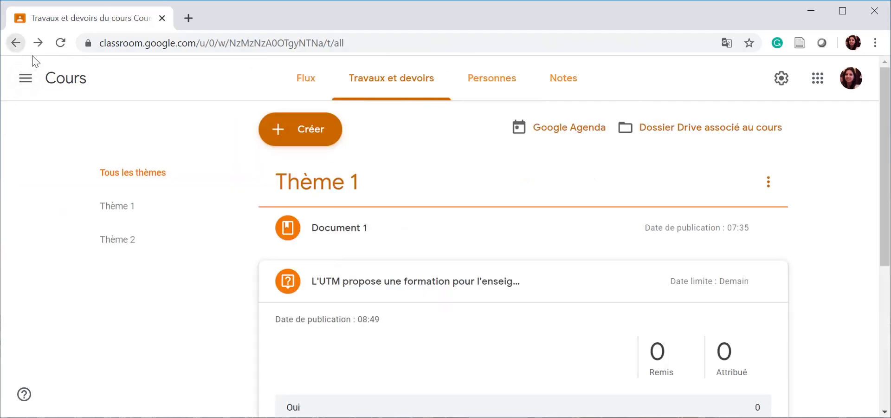
scroll(409, 304, "down", 6)
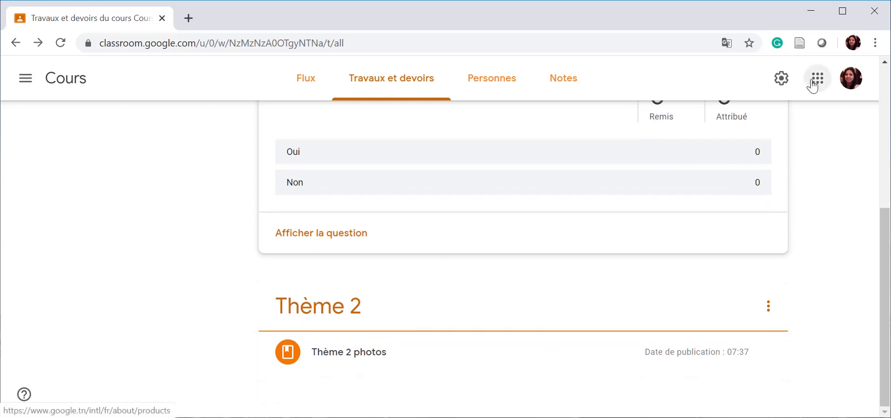
scroll(741, 262, "up", 6)
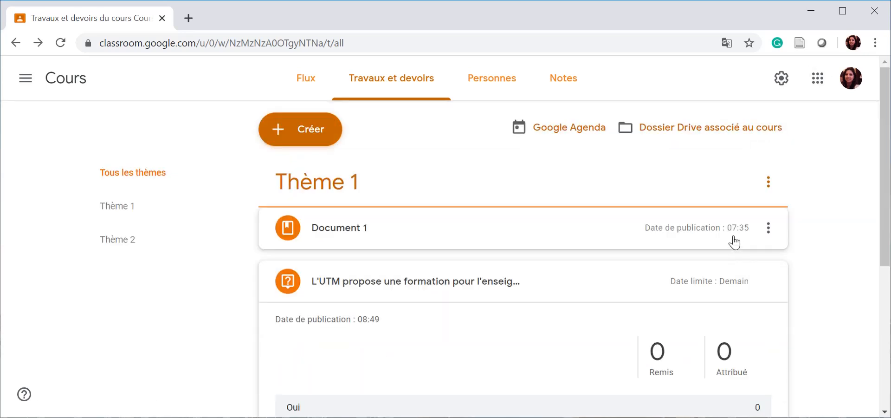